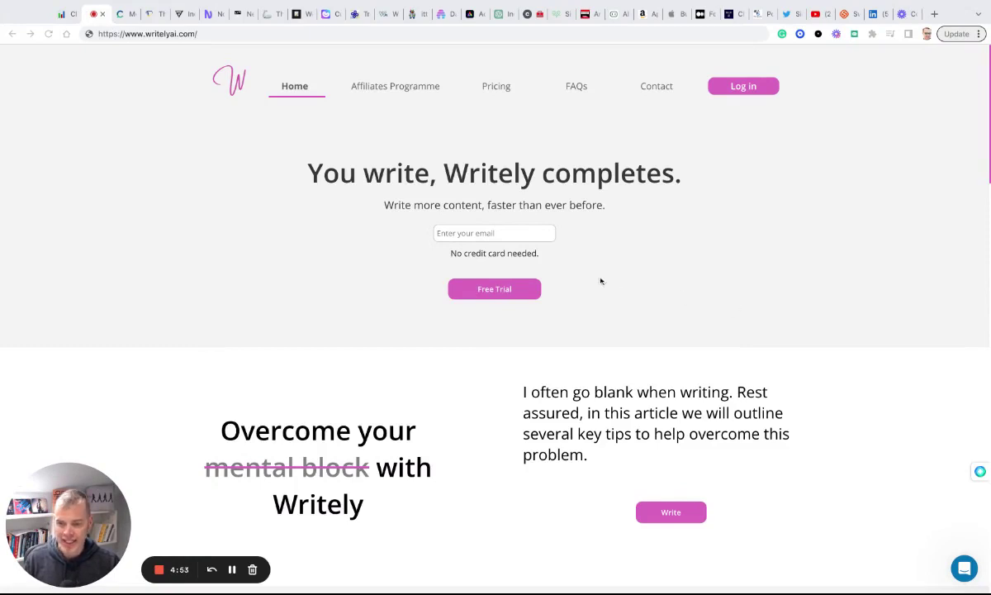
# Step: Log into Writely AI from the homepage e-mail field so the Welcome Aboard tour appears
pyautogui.click(480, 235)
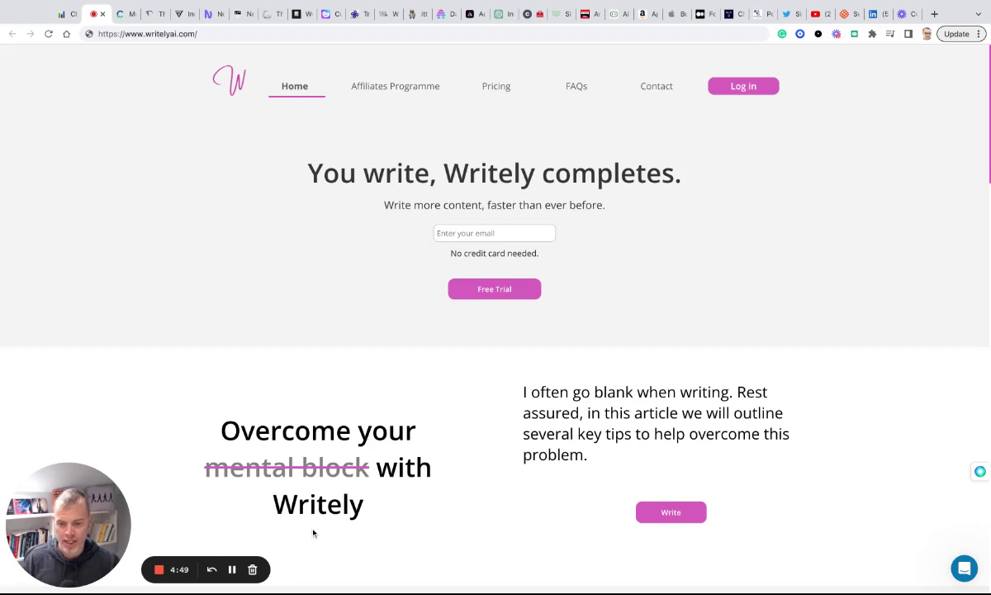
pyautogui.click(234, 570)
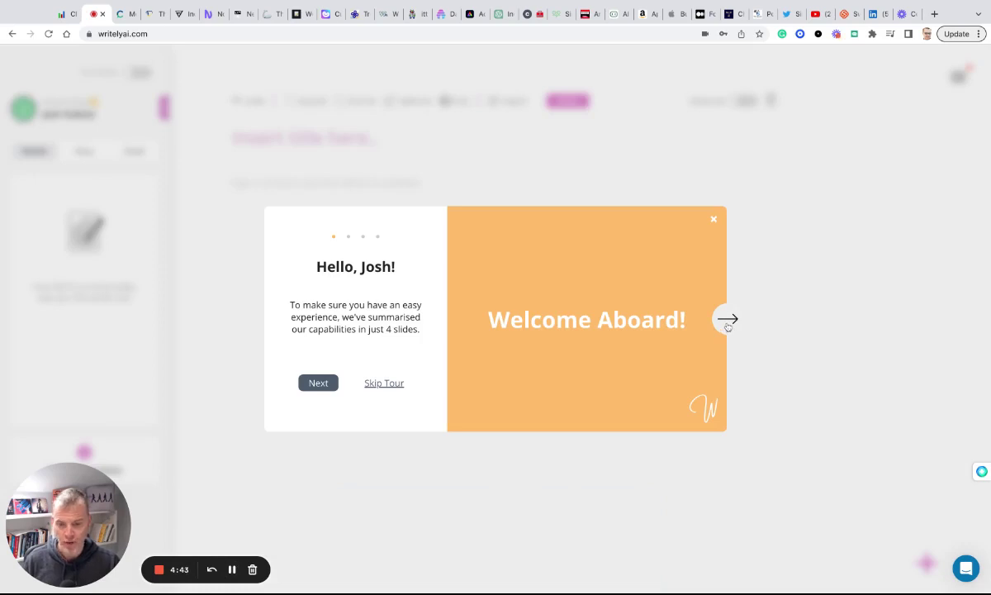
# Step: Step through the four welcome slides and finish the tour with Begin
pyautogui.press('Right')
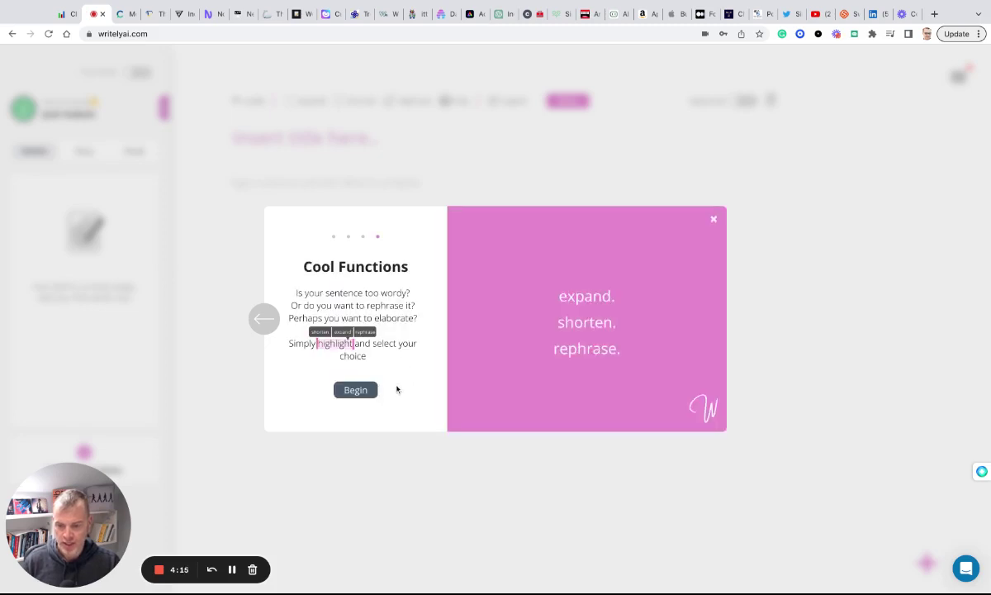
pyautogui.click(357, 390)
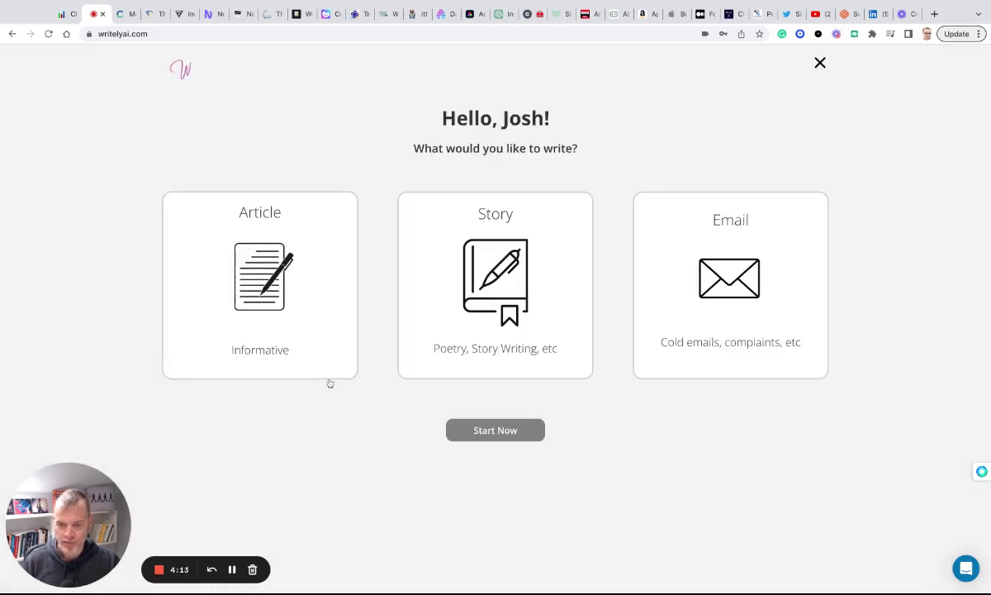
# Step: Create a new Article titled 'Using generative ai for market research', correcting the typos
pyautogui.click(292, 279)
pyautogui.click(494, 432)
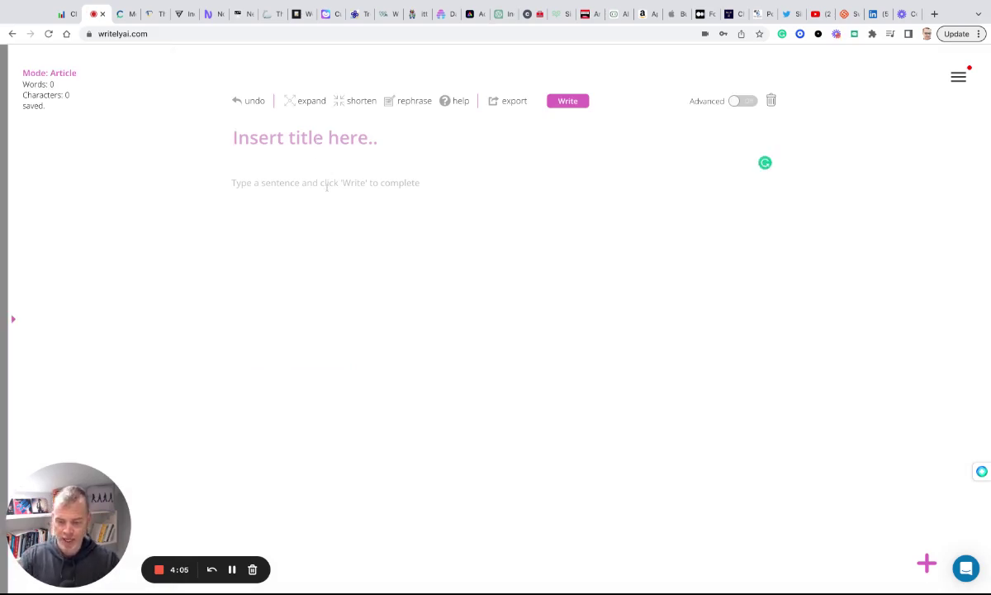
pyautogui.write('Using gner')
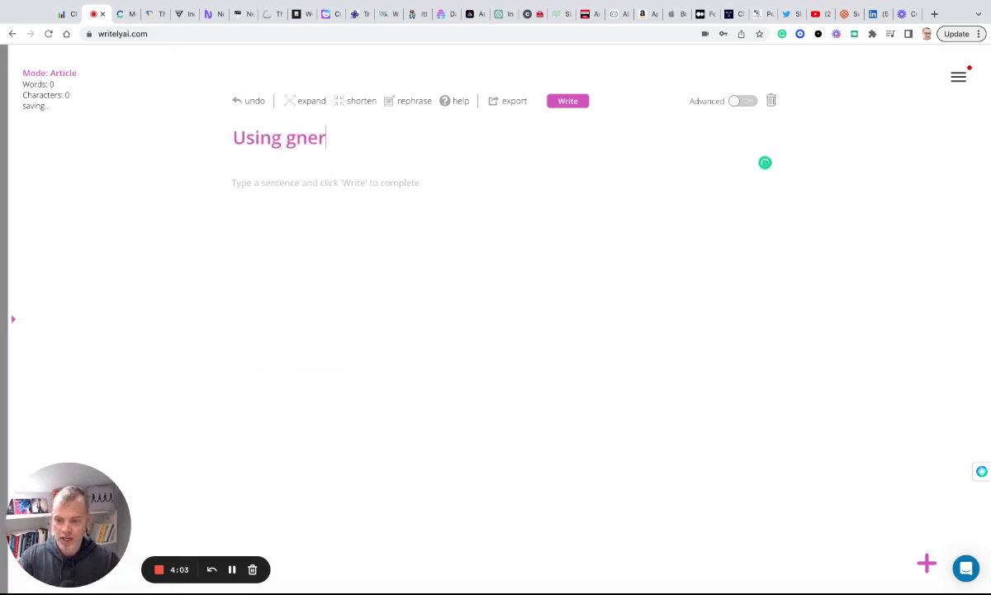
pyautogui.press('BackSpace')
pyautogui.press('BackSpace')
pyautogui.press('BackSpace')
pyautogui.write('e')
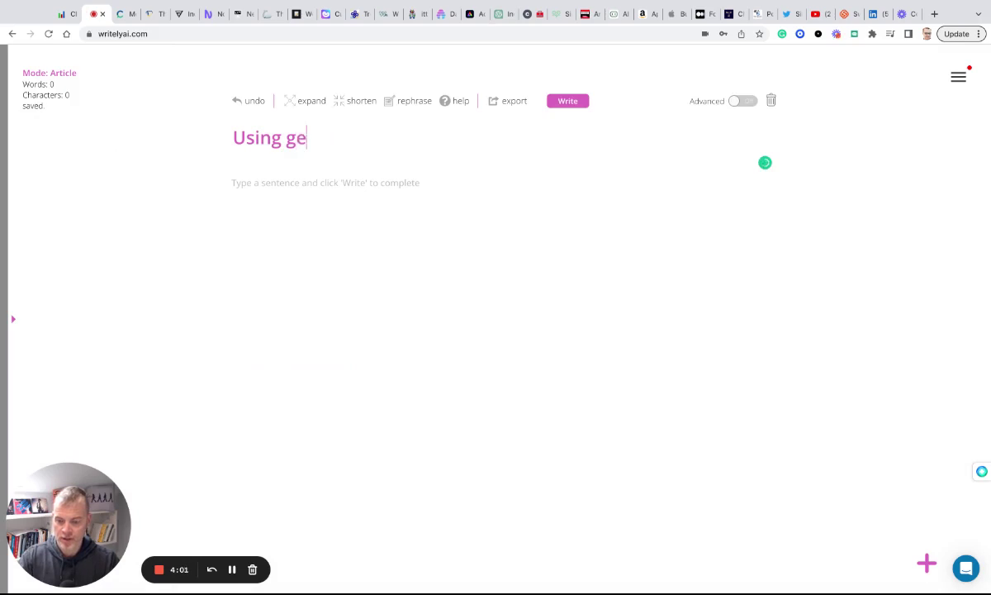
pyautogui.write('nerative ai f')
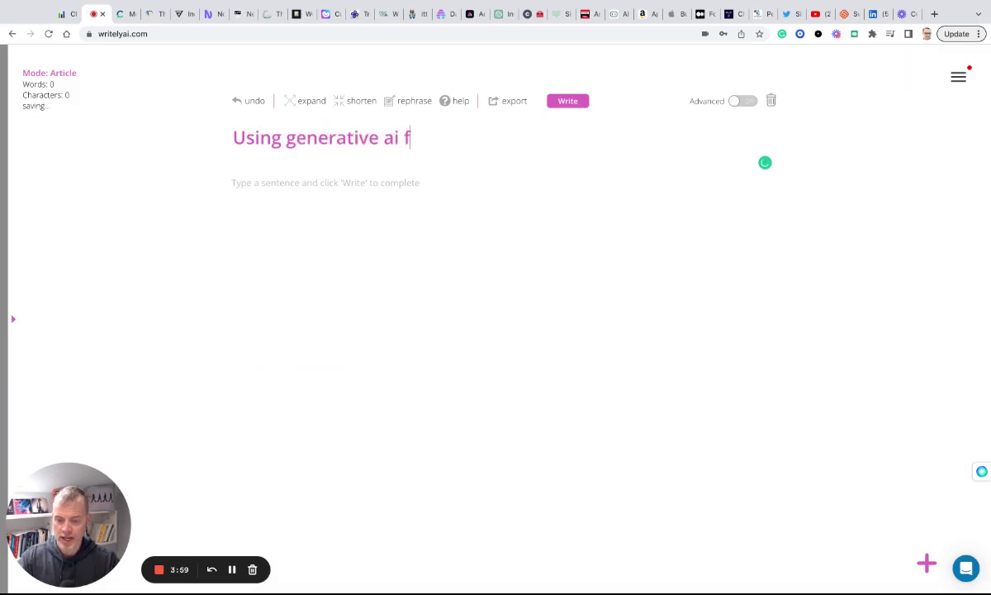
pyautogui.write('or market res')
pyautogui.press('BackSpace')
pyautogui.write('reseearch')
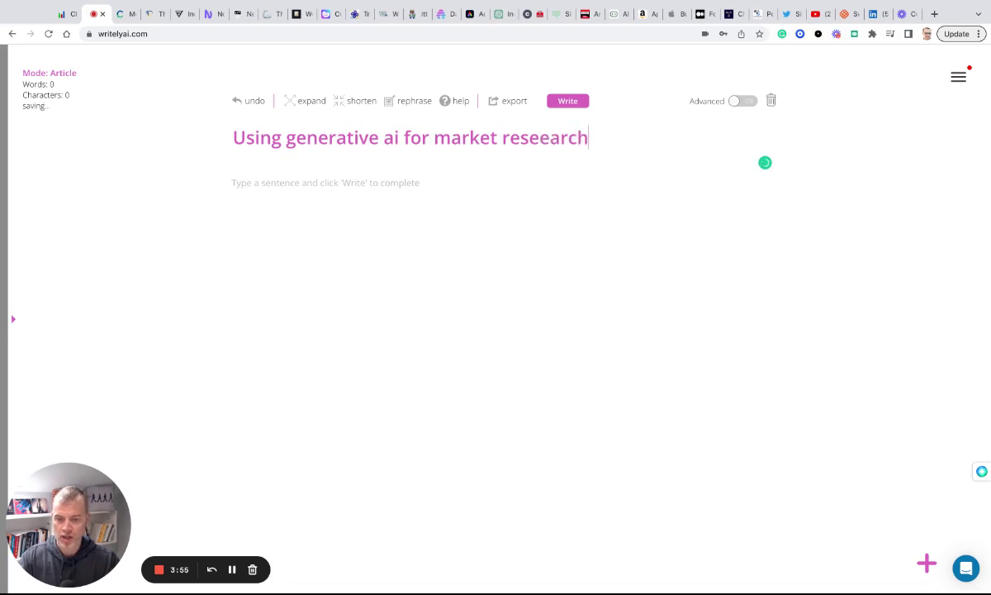
pyautogui.press('Left')
pyautogui.press('Left')
pyautogui.press('Left')
pyautogui.press('Left')
pyautogui.press('Left')
pyautogui.press('BackSpace')
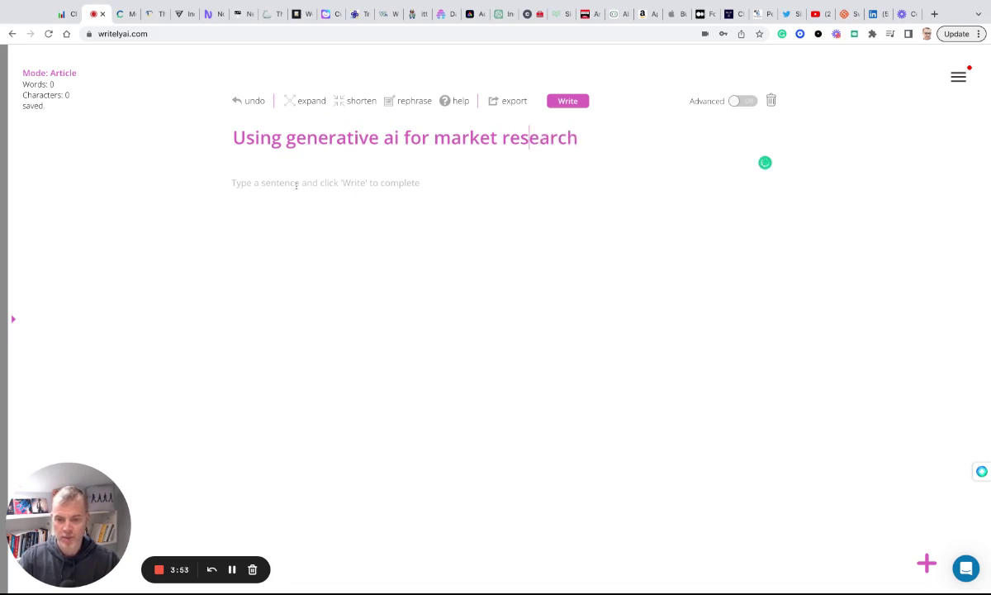
# Step: Write the opening paragraph ending 'generative ai tools are democratizing market research by', changing 'is' to 'are'
pyautogui.click(296, 186)
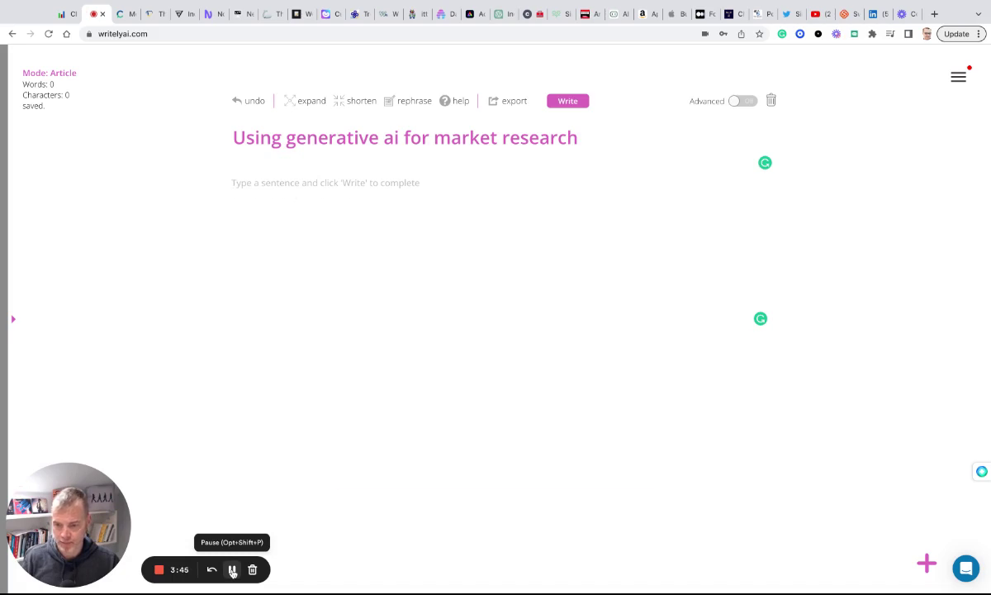
pyautogui.click(232, 569)
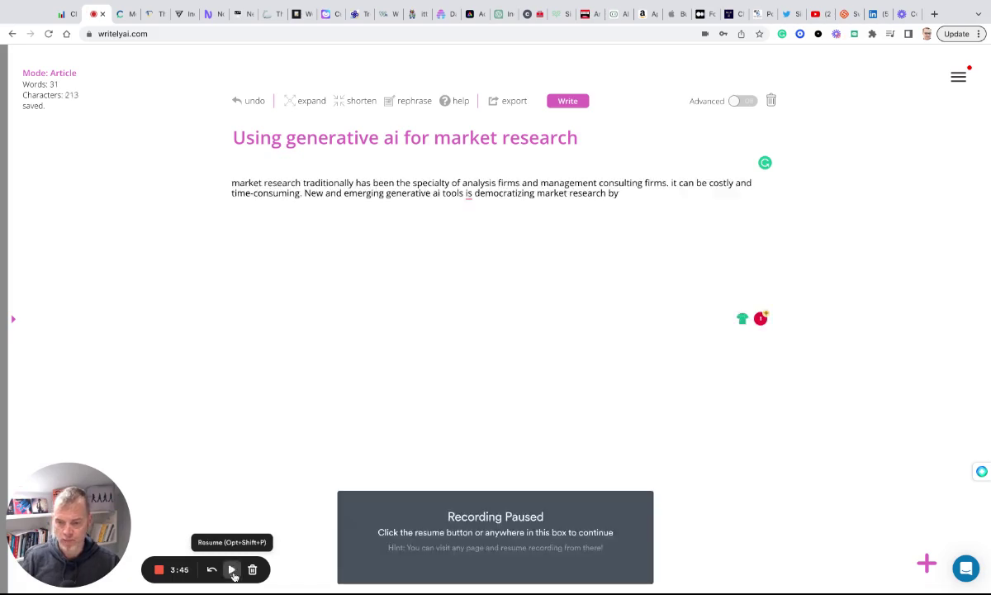
pyautogui.click(232, 569)
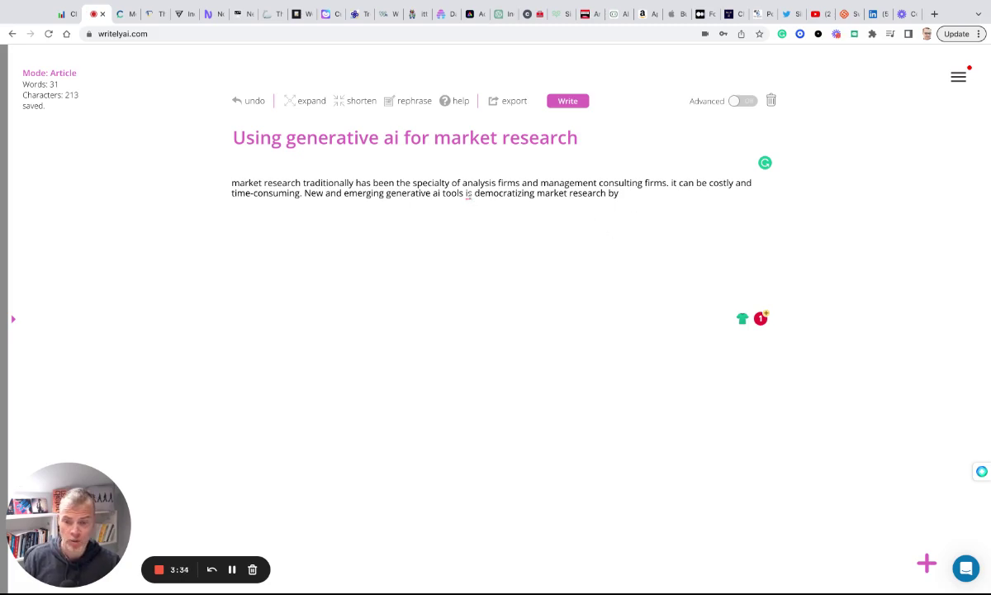
pyautogui.doubleClick(468, 193)
pyautogui.write('are')
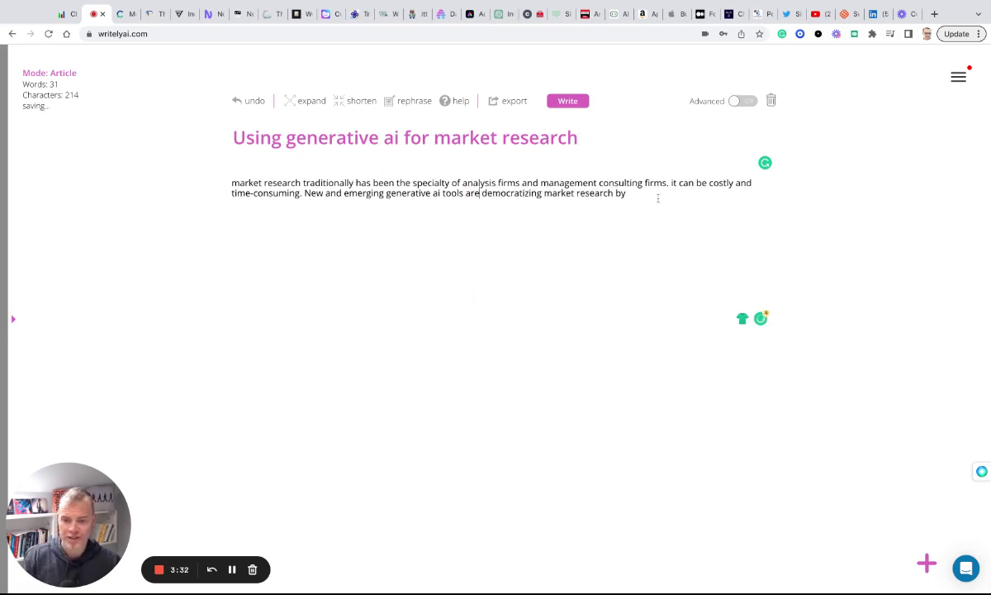
pyautogui.click(641, 193)
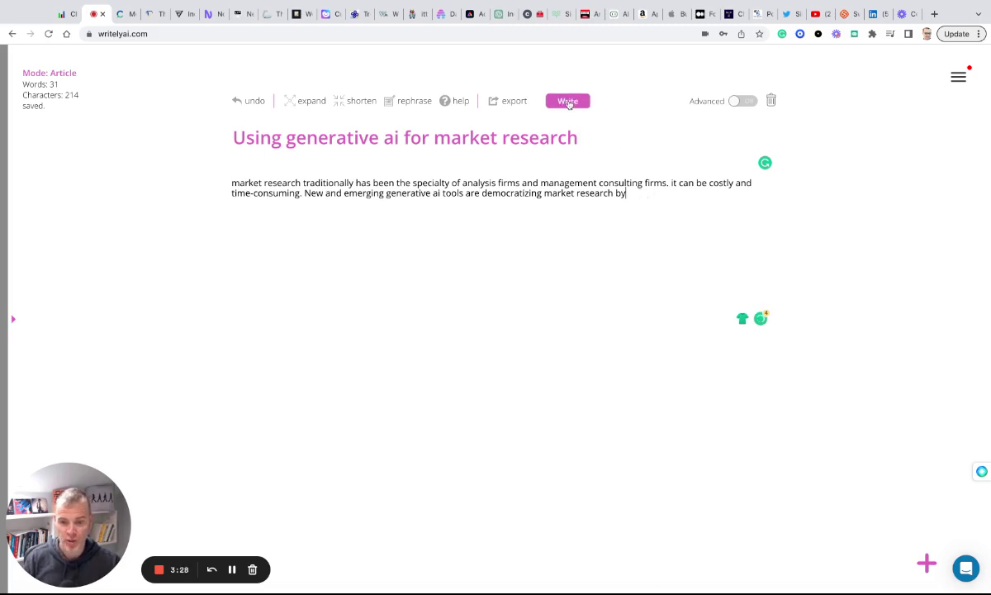
# Step: Have the AI finish the sentence and add a traditional-versus-AI research paragraph, dismissing the completion tip
pyautogui.click(568, 102)
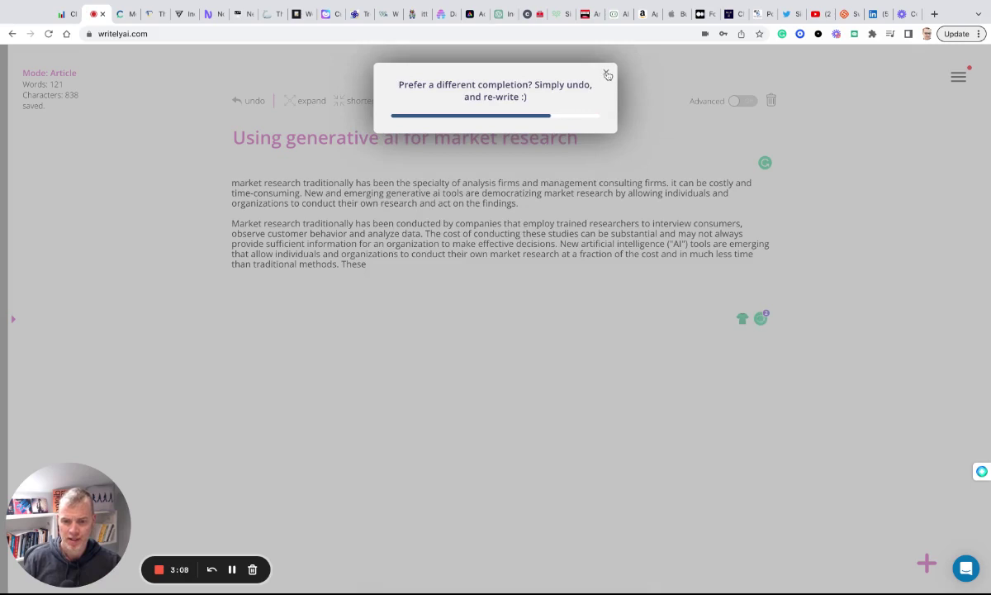
pyautogui.click(607, 74)
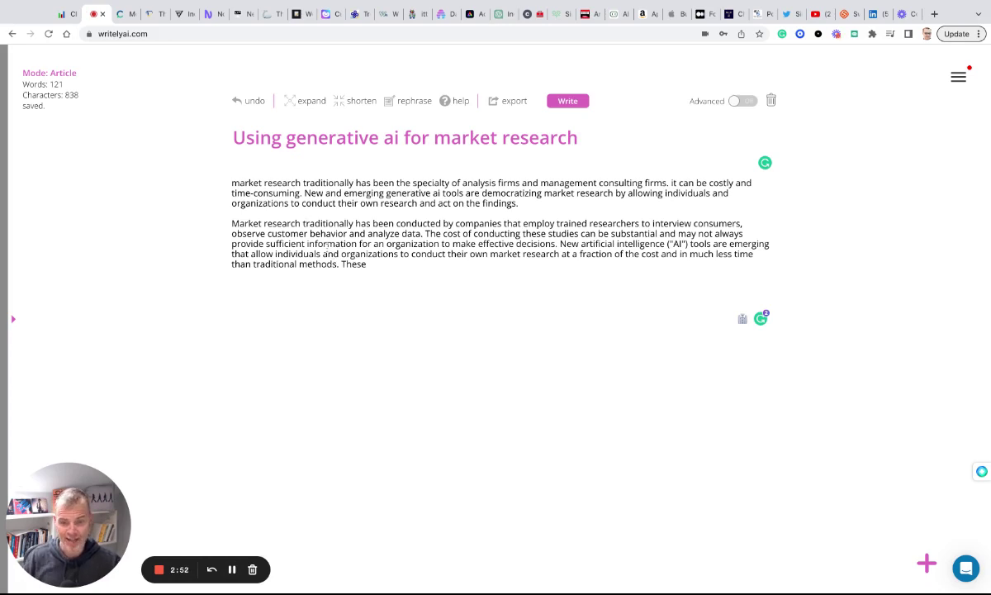
pyautogui.click(375, 266)
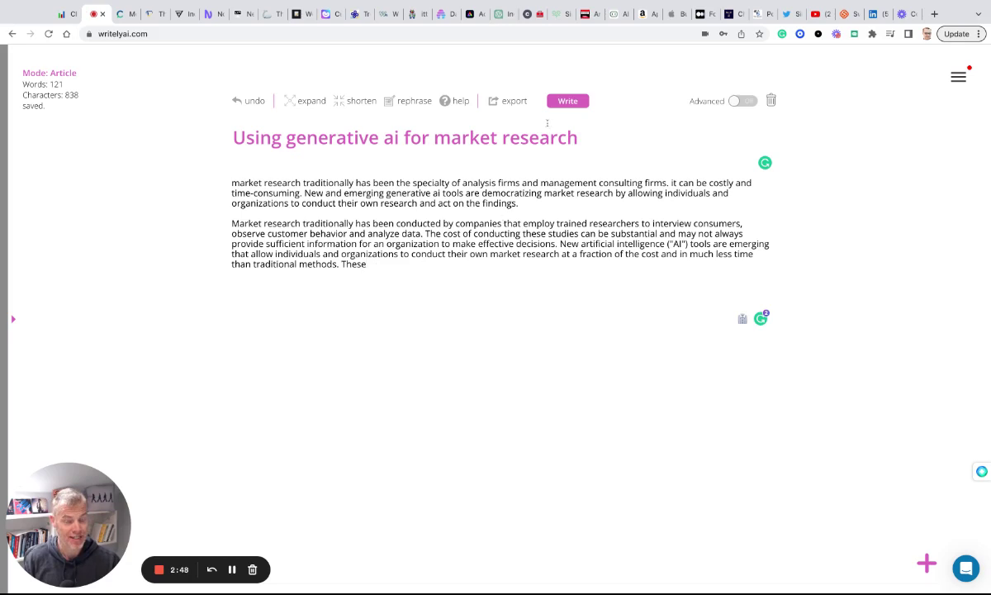
# Step: Generate paragraphs on research methods and AI tools, then undo the last paragraph to end at 'such as'
pyautogui.click(571, 102)
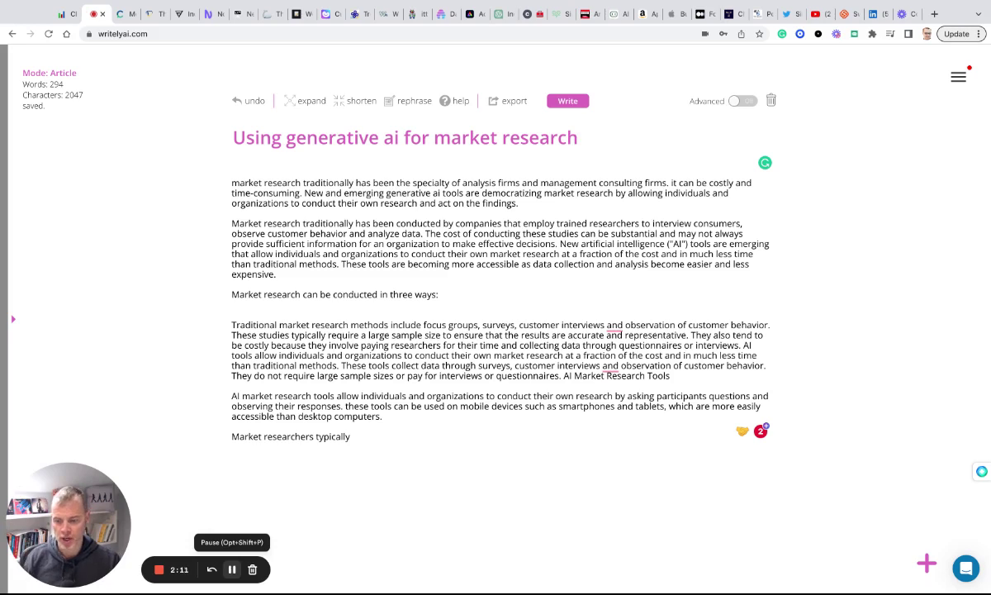
pyautogui.press('super+z')
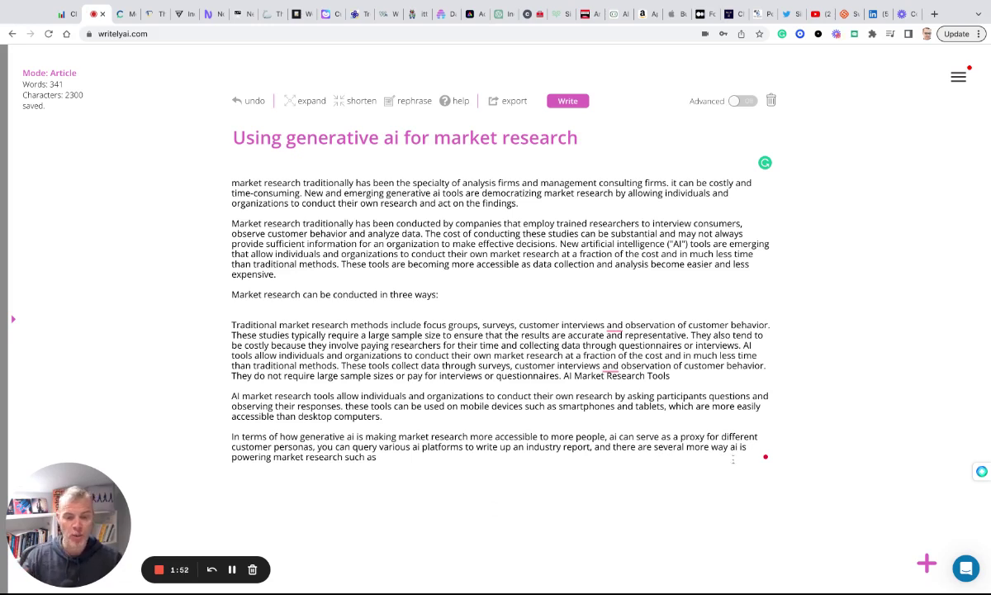
# Step: Change 'way' to 'ways', request another completion, and close the trial-limit warning
pyautogui.click(730, 451)
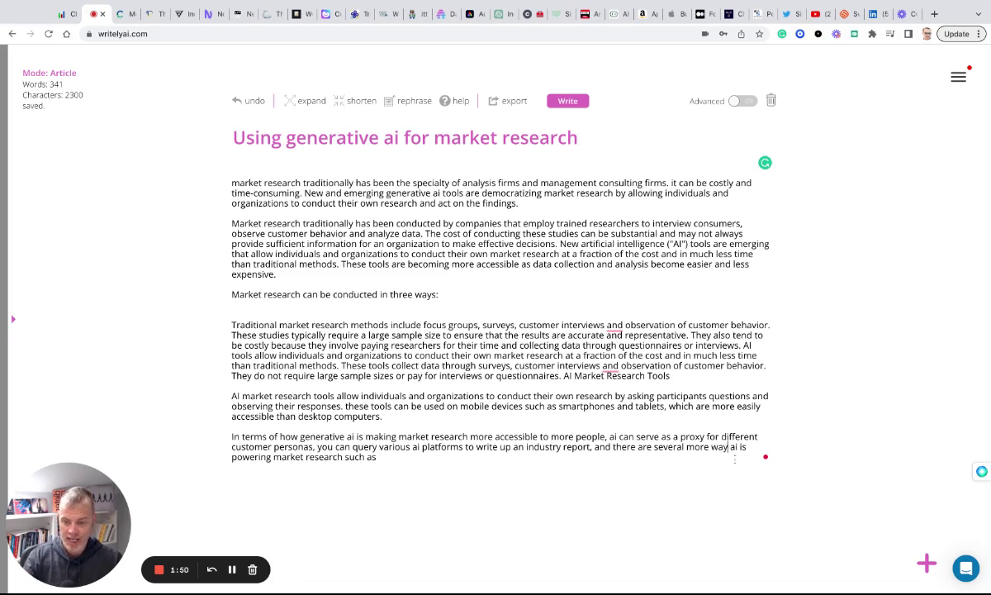
pyautogui.write('s')
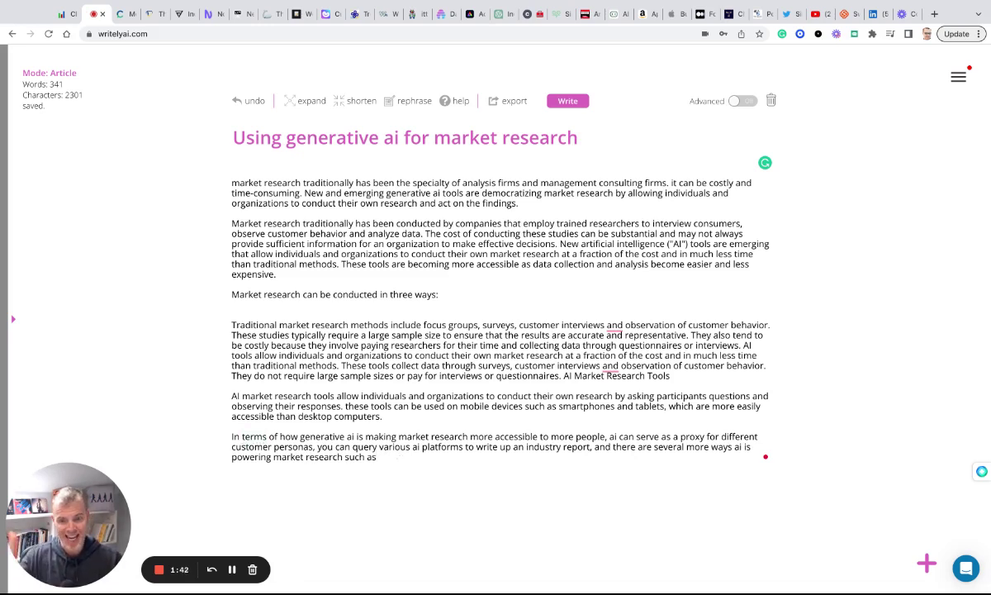
pyautogui.click(570, 102)
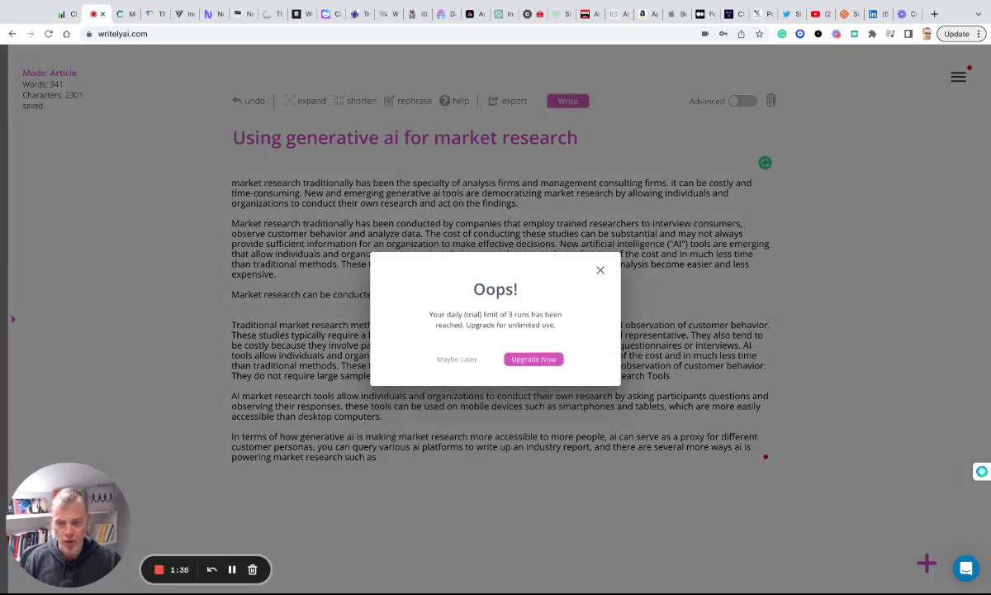
pyautogui.click(457, 360)
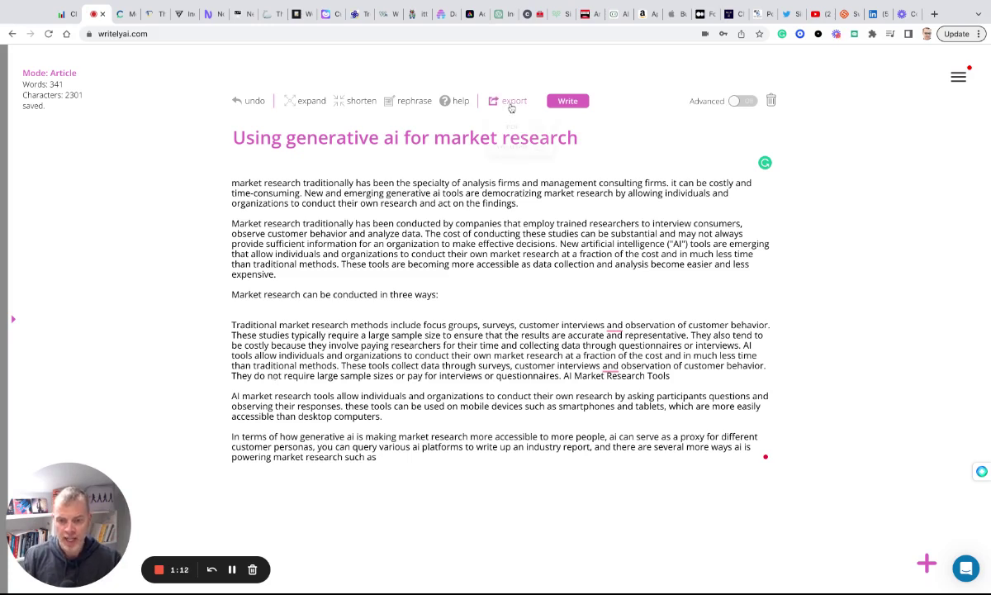
pyautogui.moveTo(511, 108)
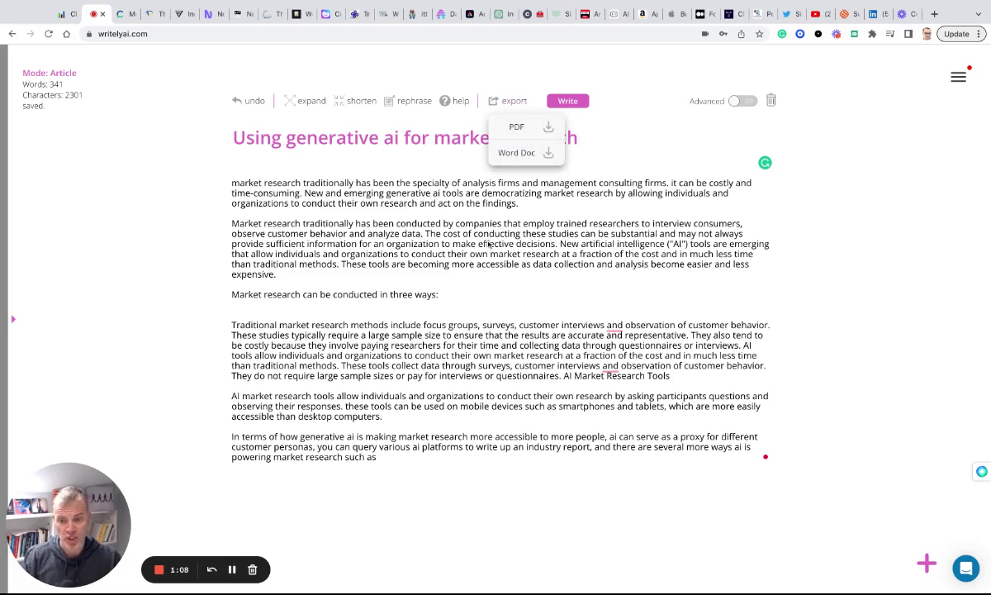
pyautogui.click(320, 103)
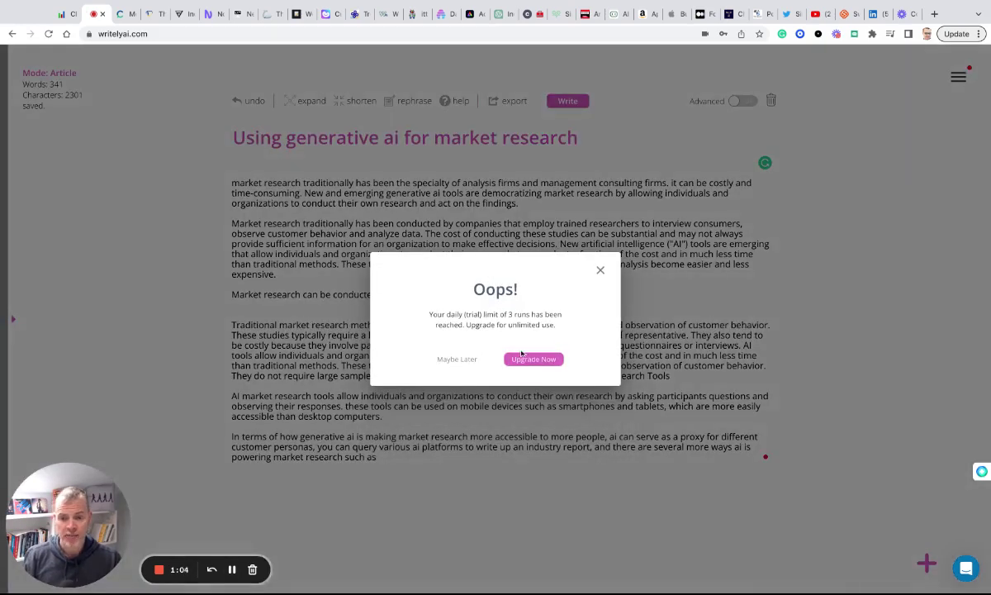
pyautogui.click(601, 270)
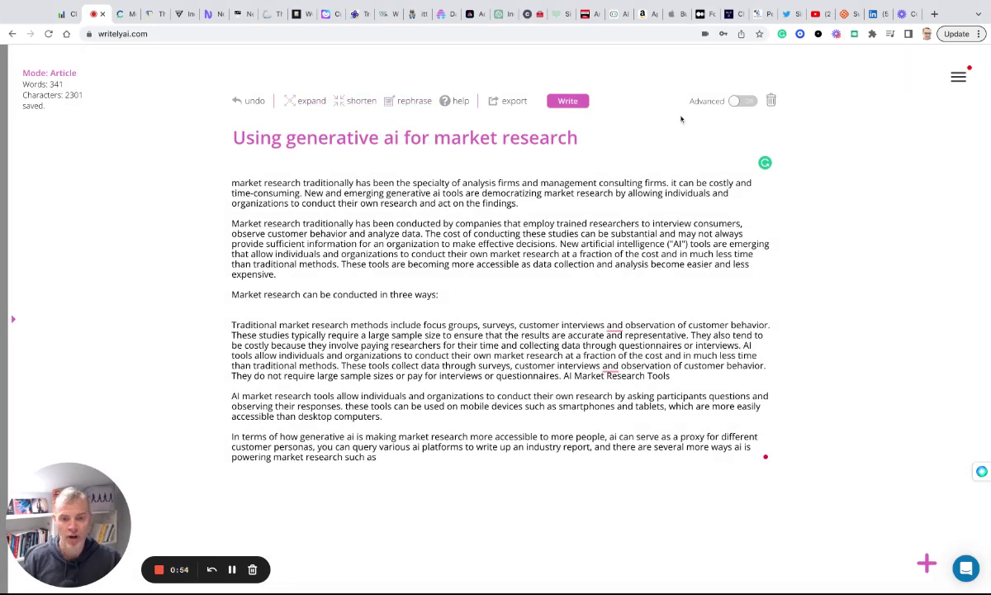
# Step: Switch on the Advanced toggle to reveal the Description panel and Generate Assisted Article button
pyautogui.click(744, 101)
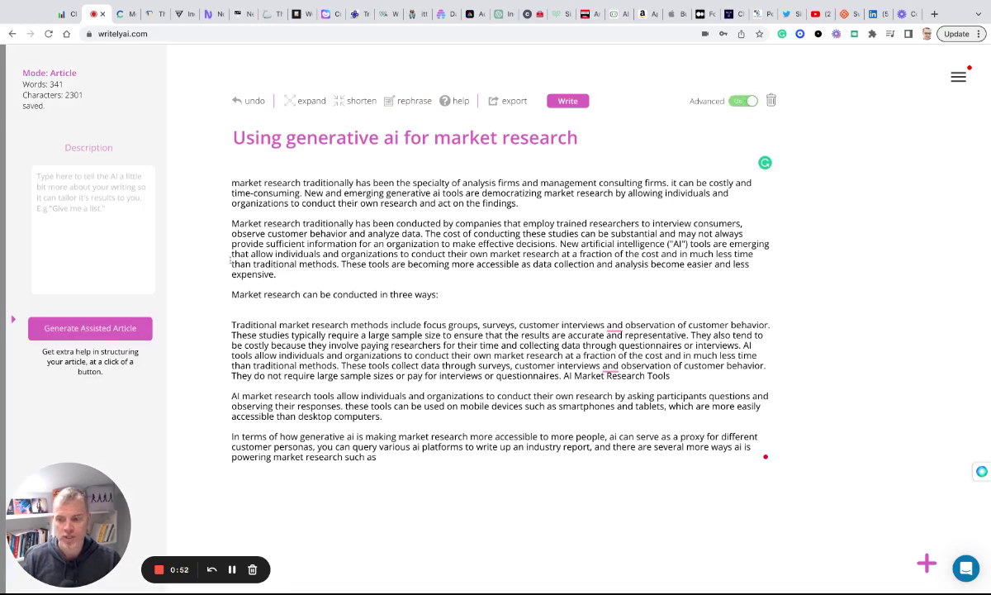